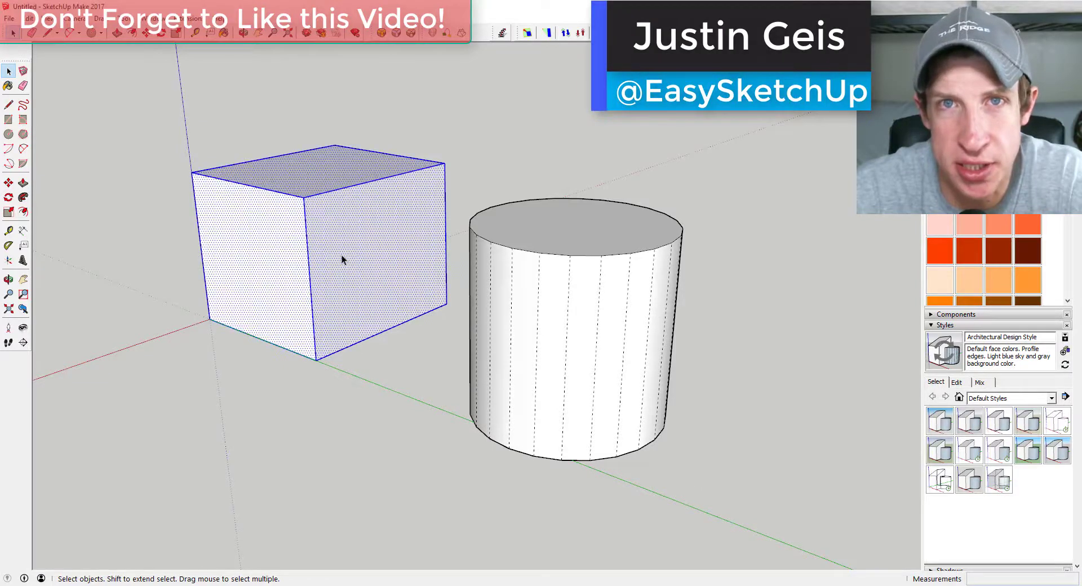
- Round all the selected box's edges with RoundCorner, then pick the cylinder's top rim for rounding
{"action": "left_click", "coordinate": [355, 32]}
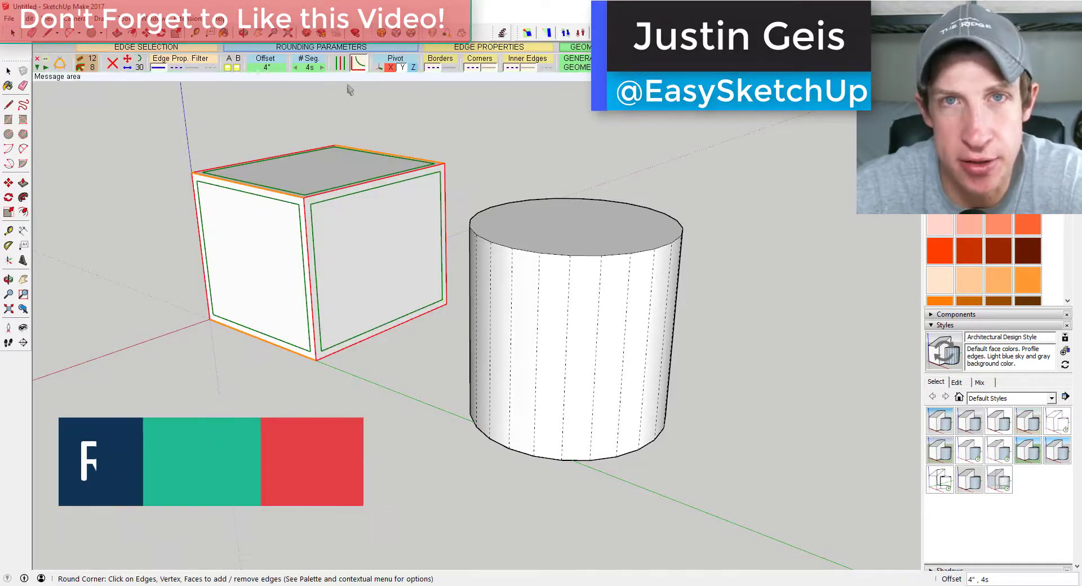
{"action": "left_click", "coordinate": [485, 108]}
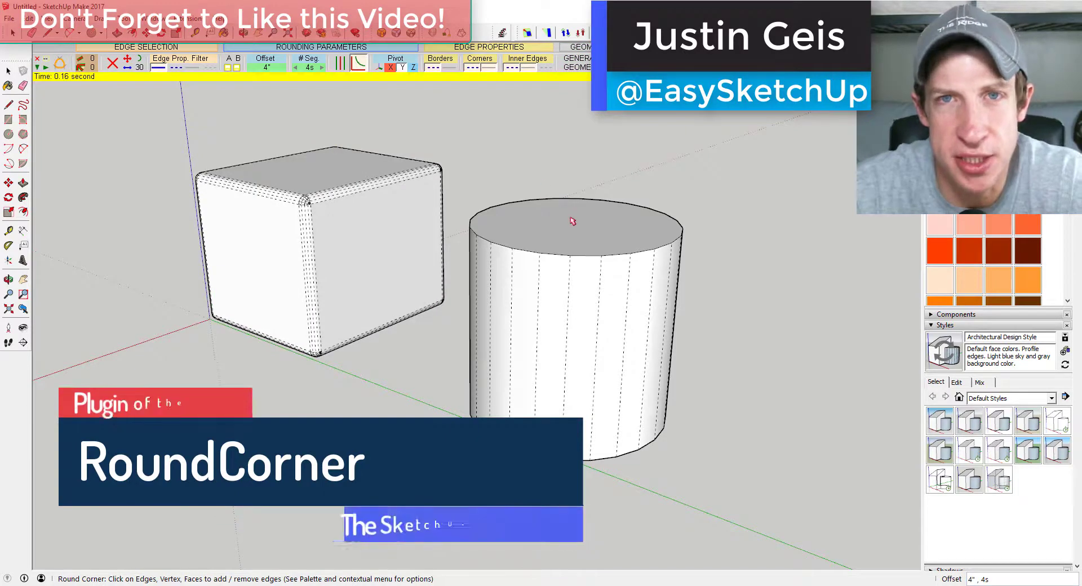
{"action": "left_click", "coordinate": [572, 222]}
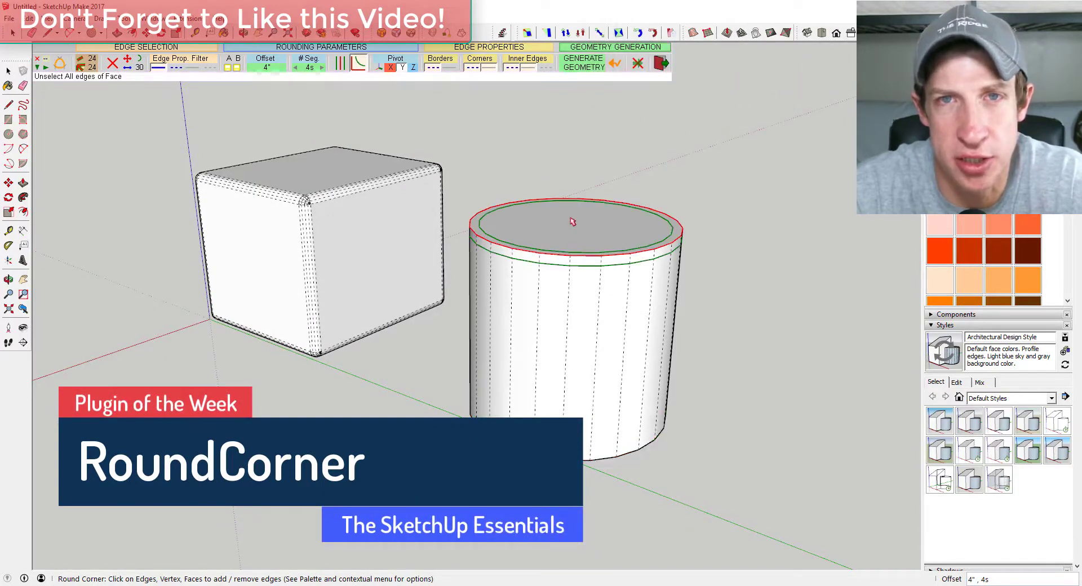
- Generate the cylinder's rounded rim, then round the hollow box's edges at an 8" offset
{"action": "left_click", "coordinate": [610, 147]}
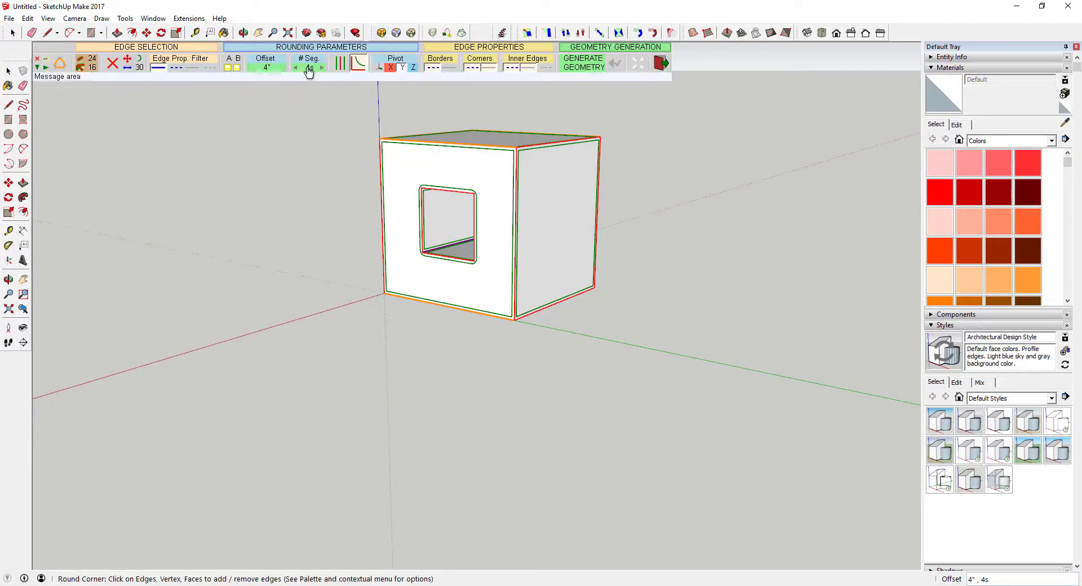
{"action": "left_click", "coordinate": [267, 67]}
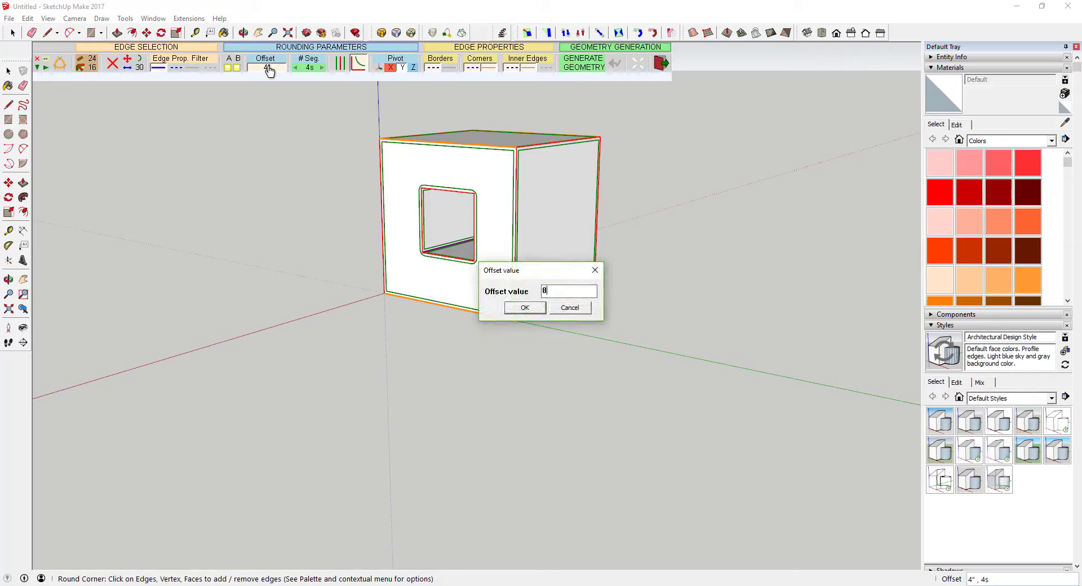
{"action": "key", "text": "Return"}
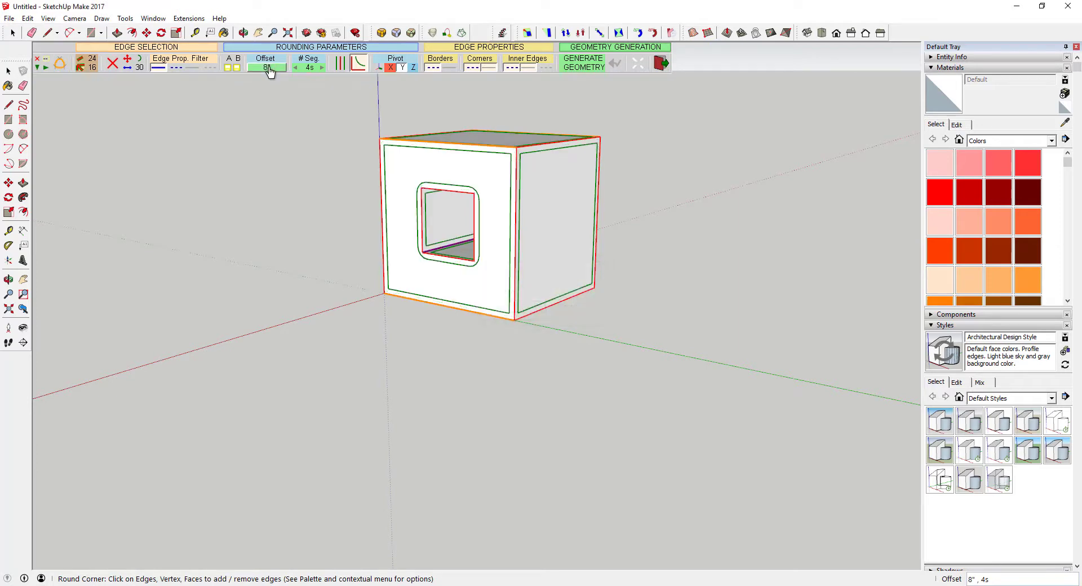
{"action": "left_click", "coordinate": [629, 122]}
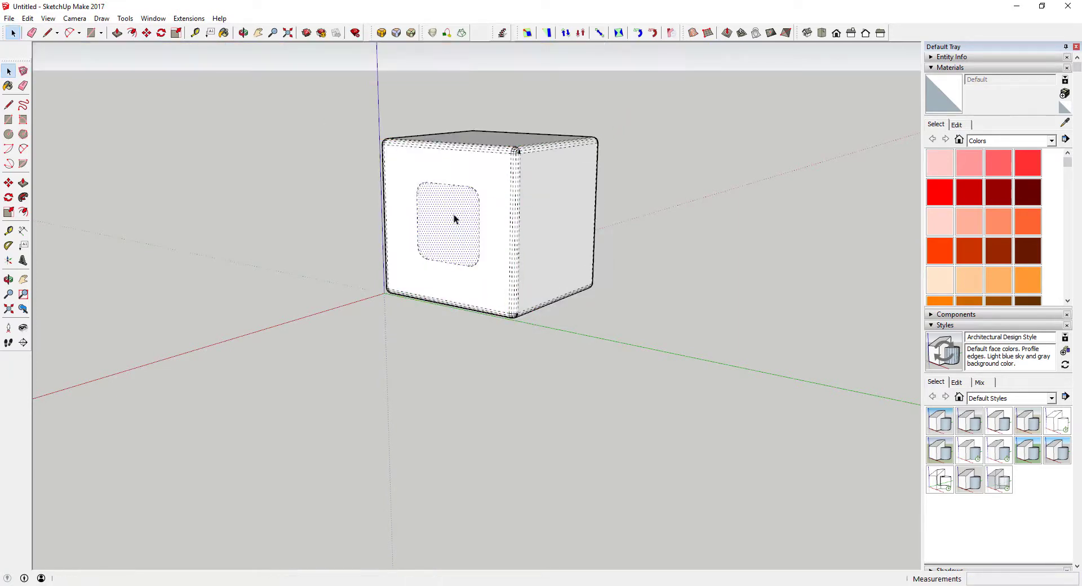
- Round the two picked top edges of the plain box with RoundCorner
{"action": "middle_click_drag", "start_coordinate": [447, 220], "coordinate": [308, 197]}
{"action": "scroll", "coordinate": [470, 214], "scroll_direction": "up", "scroll_amount": 3}
{"action": "scroll", "coordinate": [308, 198], "scroll_direction": "down", "scroll_amount": 3}
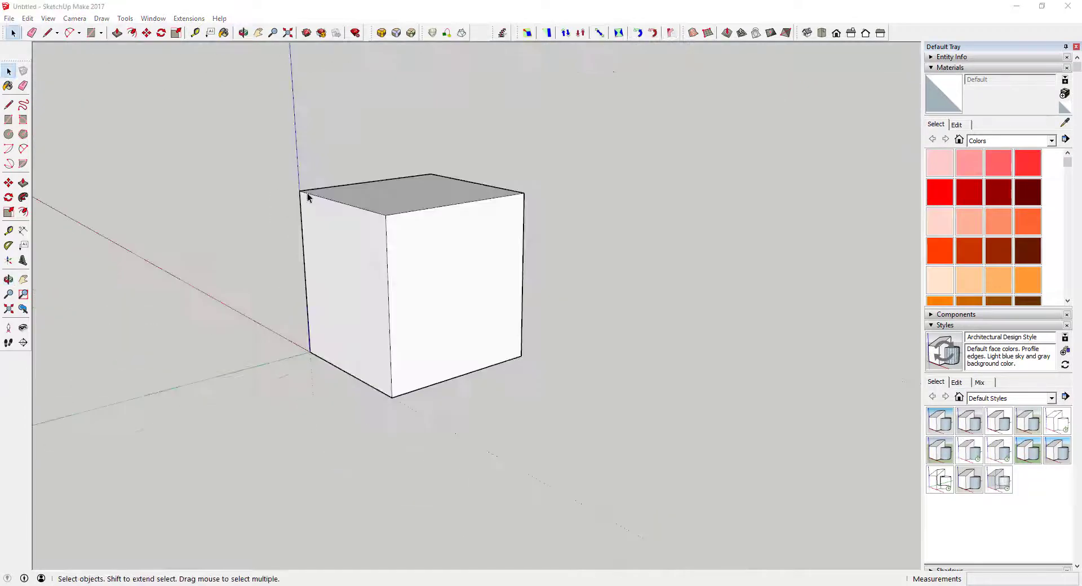
{"action": "scroll", "coordinate": [259, 211], "scroll_direction": "up", "scroll_amount": 2}
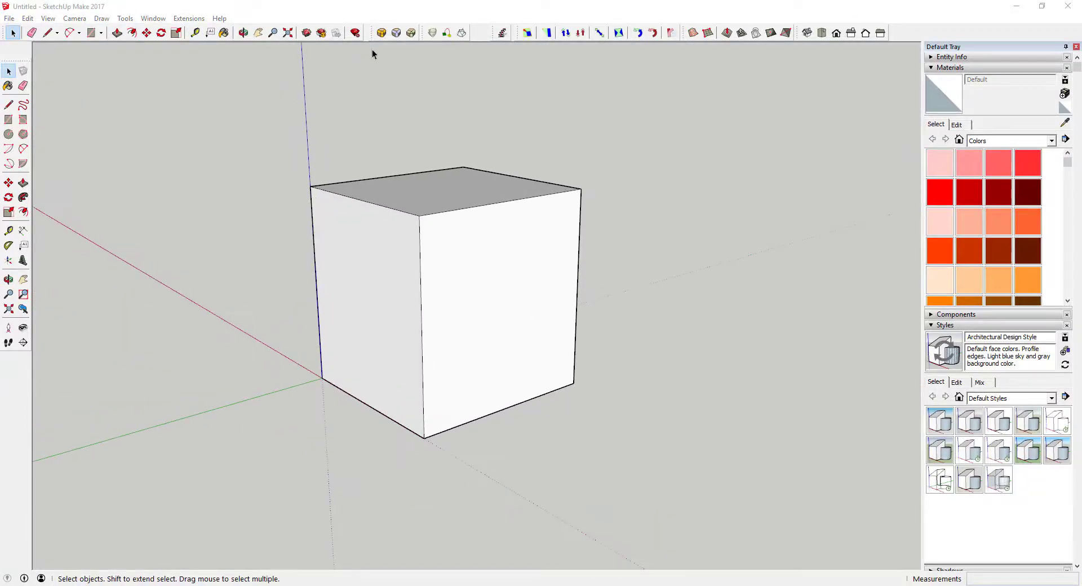
{"action": "left_click", "coordinate": [381, 32]}
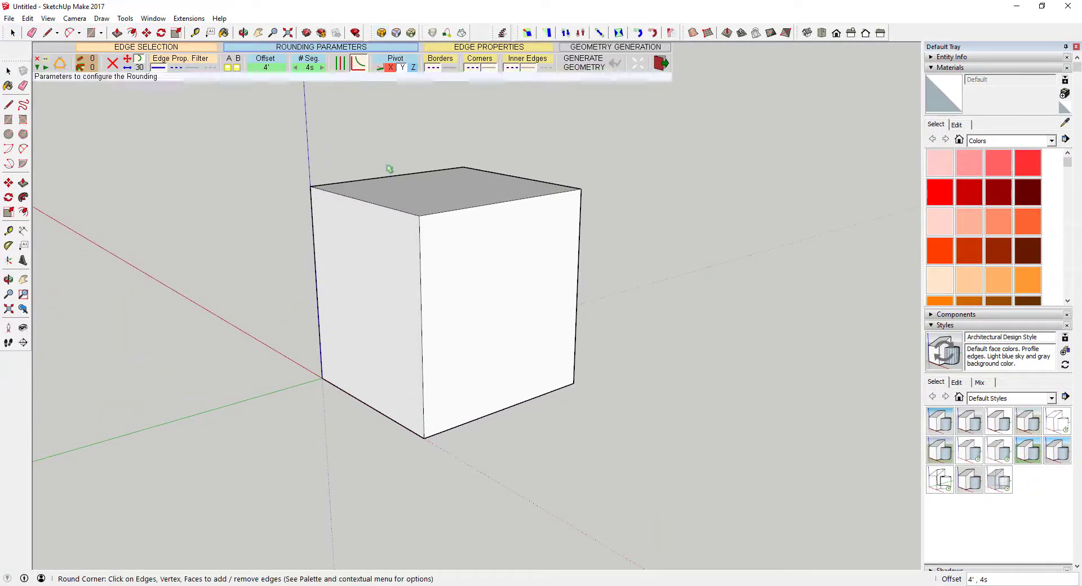
{"action": "left_click", "coordinate": [390, 209]}
{"action": "left_click", "coordinate": [453, 213]}
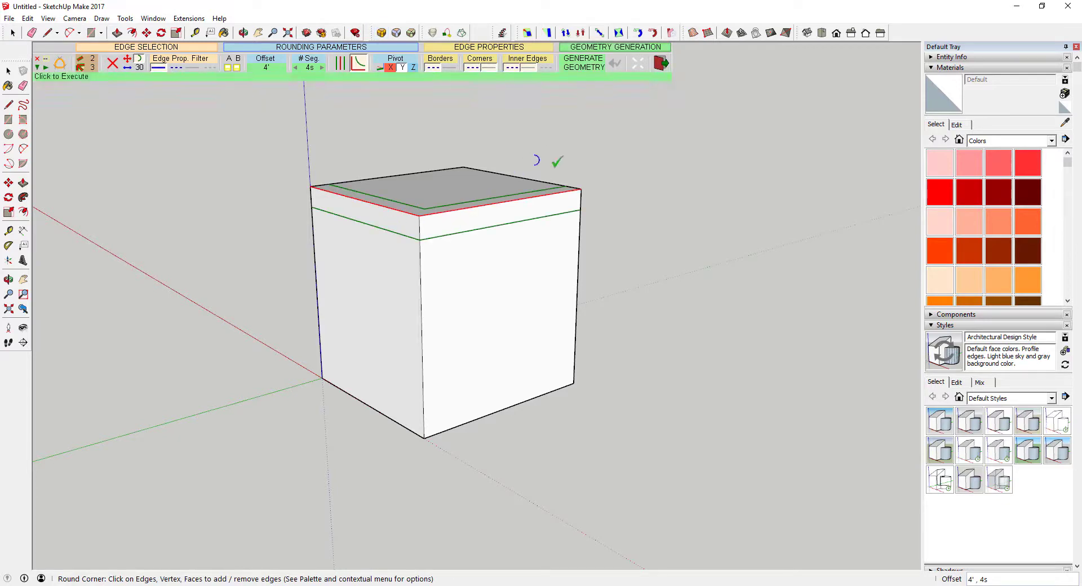
{"action": "left_click", "coordinate": [592, 163]}
- Orbit around the model and window-select the whole cone
{"action": "middle_click_drag", "start_coordinate": [512, 217], "coordinate": [3, 206]}
{"action": "middle_click_drag", "start_coordinate": [640, 235], "coordinate": [498, 244]}
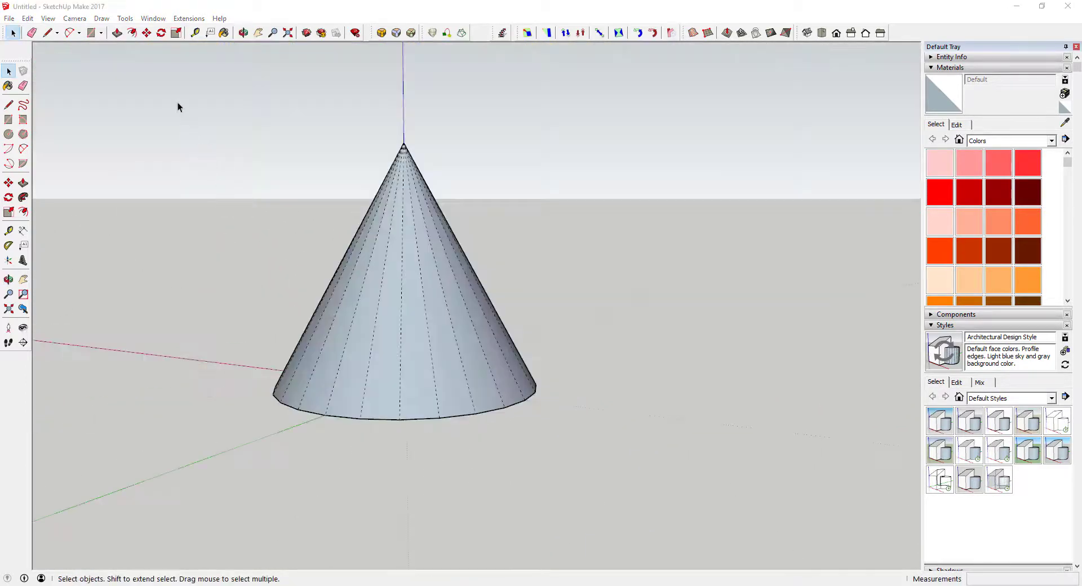
{"action": "left_click_drag", "start_coordinate": [177, 104], "coordinate": [666, 465]}
- Round the cone's base at a 4' offset, then undo the result
{"action": "left_click", "coordinate": [381, 34]}
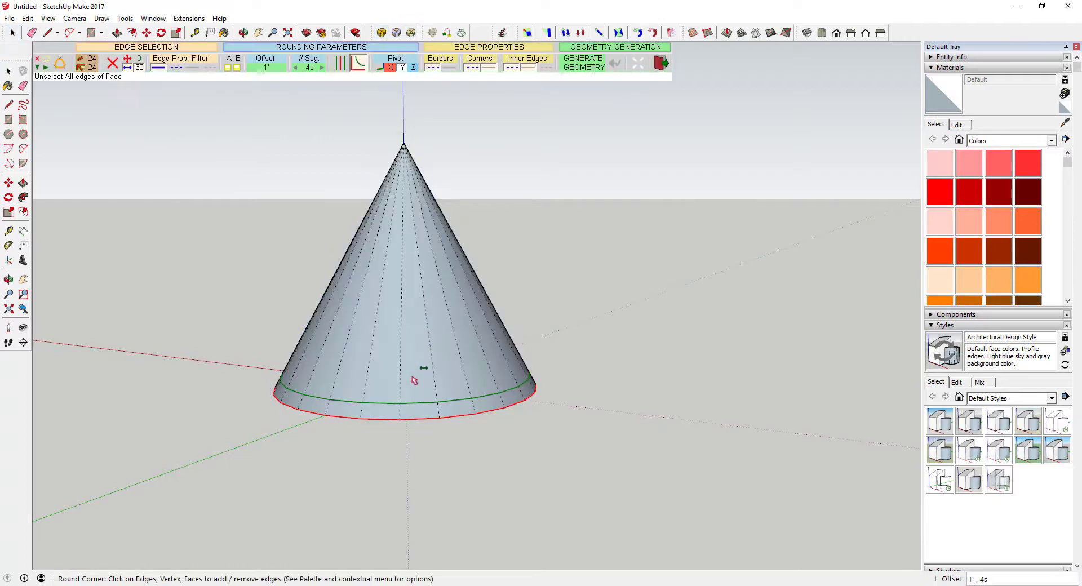
{"action": "left_click", "coordinate": [265, 67]}
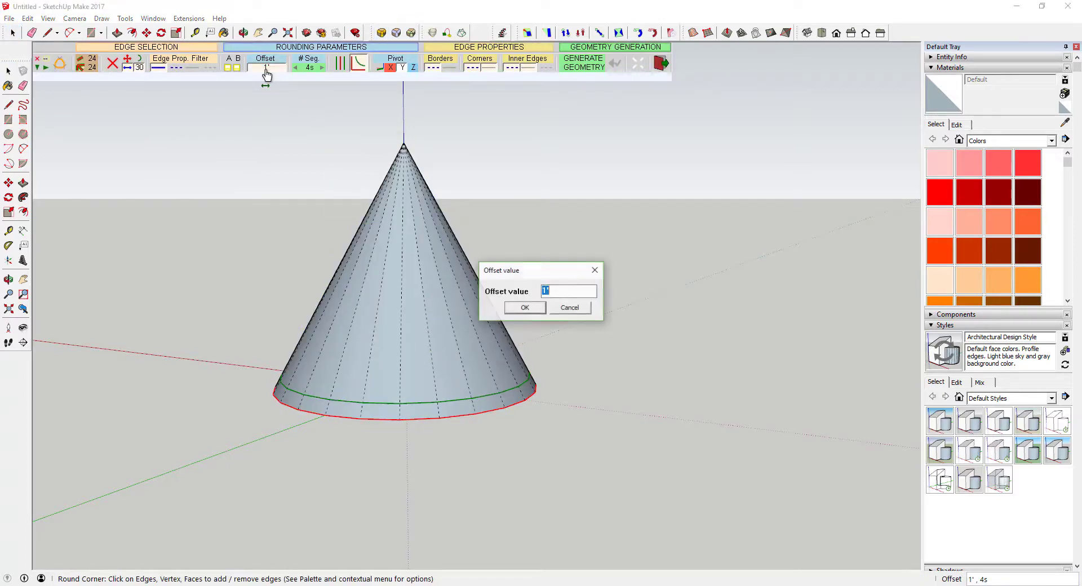
{"action": "type", "text": "4'"}
{"action": "key", "text": "Return"}
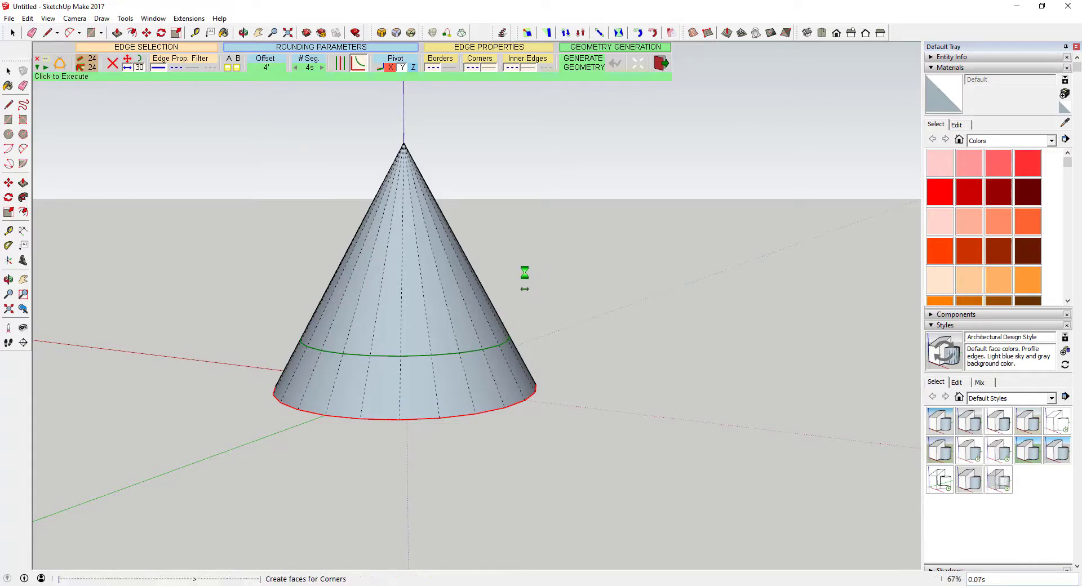
{"action": "left_click", "coordinate": [520, 299]}
{"action": "scroll", "coordinate": [415, 358], "scroll_direction": "up", "scroll_amount": 4}
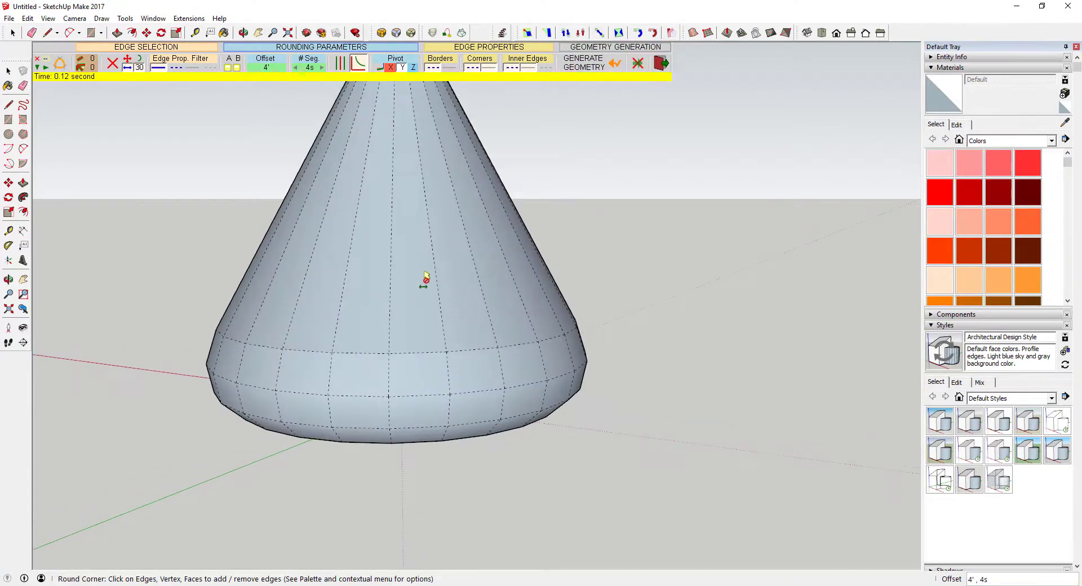
{"action": "key", "text": "ctrl+z"}
- Re-round the cone's base with 20 segments, then window-select the left box
{"action": "scroll", "coordinate": [636, 337], "scroll_direction": "down", "scroll_amount": 4}
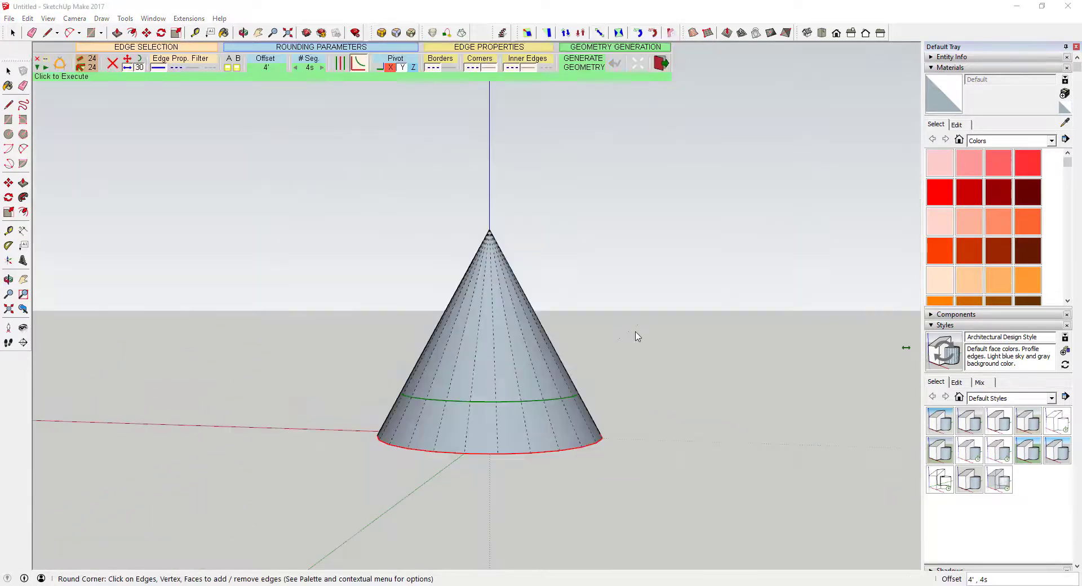
{"action": "left_click", "coordinate": [309, 67]}
{"action": "type", "text": "20"}
{"action": "key", "text": "Return"}
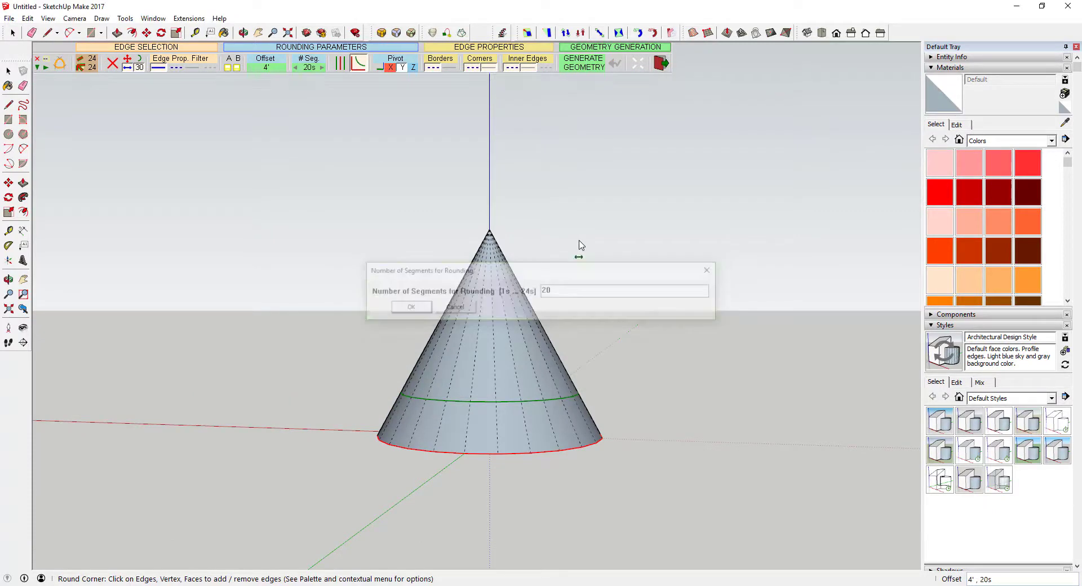
{"action": "left_click", "coordinate": [604, 332]}
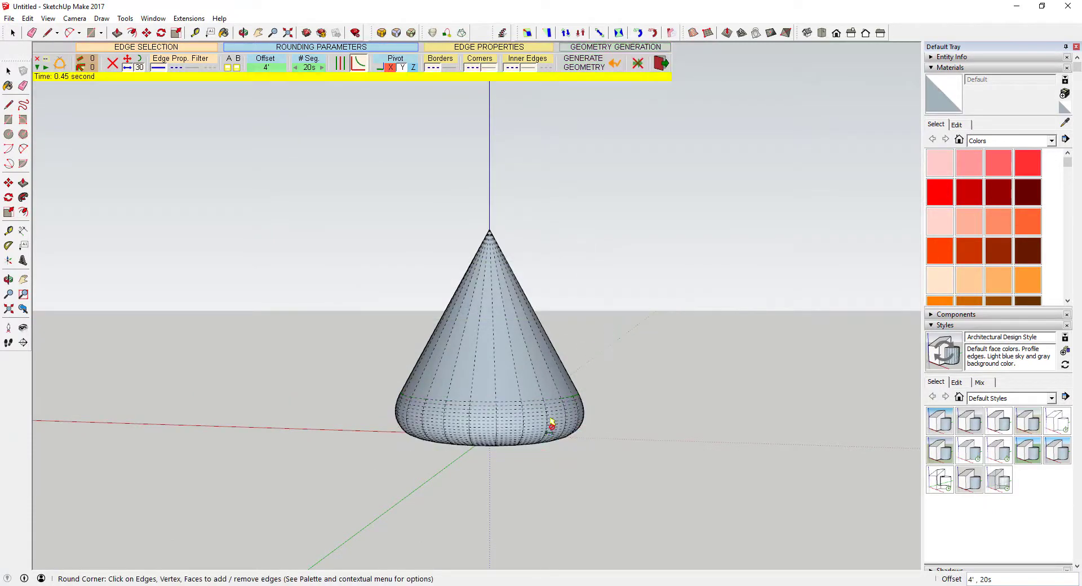
{"action": "scroll", "coordinate": [513, 427], "scroll_direction": "up", "scroll_amount": 4}
{"action": "middle_click_drag", "start_coordinate": [333, 376], "coordinate": [447, 337]}
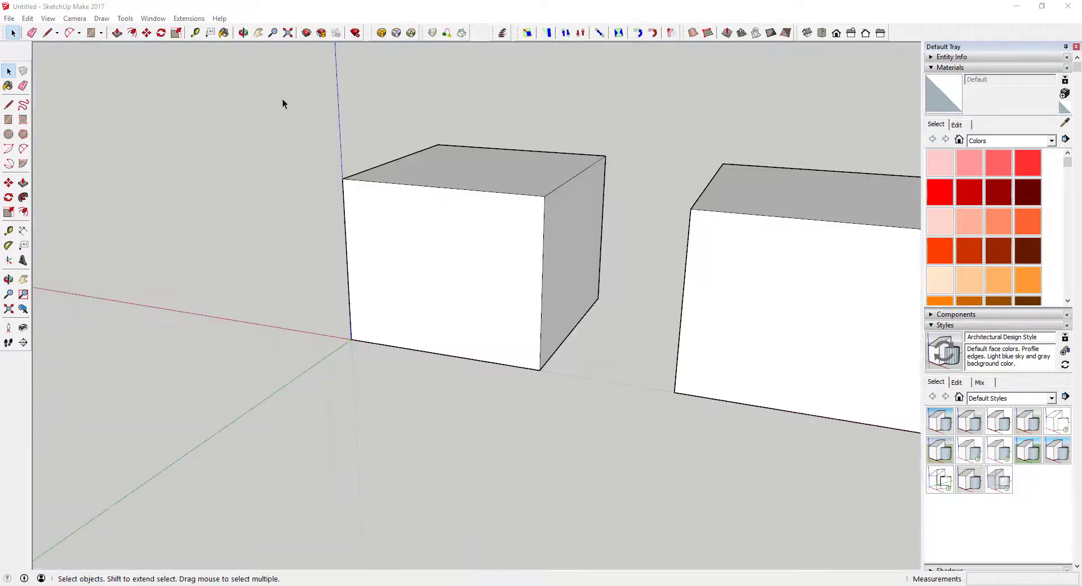
{"action": "left_click_drag", "start_coordinate": [282, 100], "coordinate": [644, 410]}
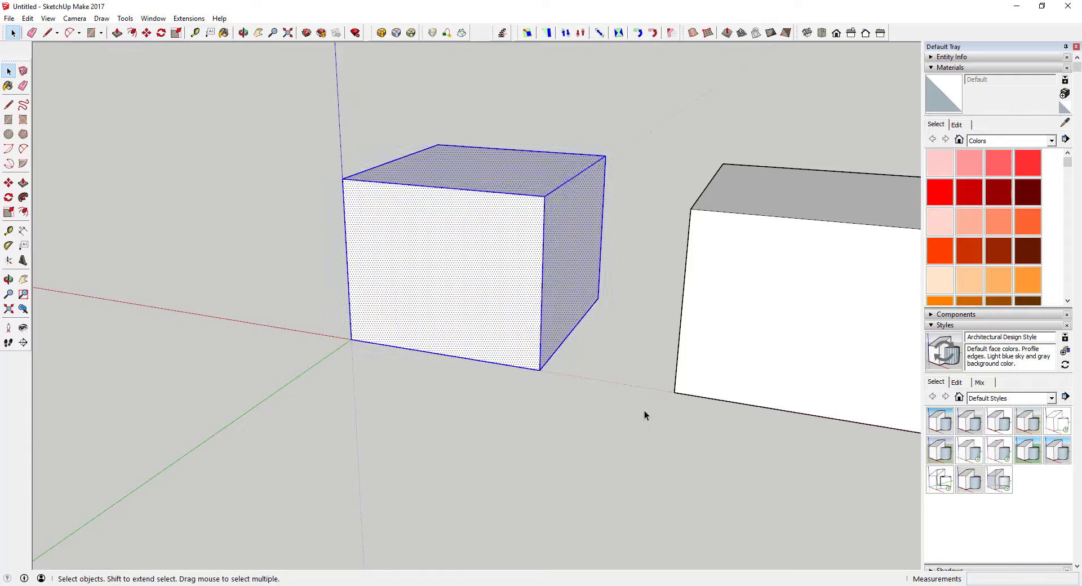
- Round every edge of the selected left box with Round Corner
{"action": "left_click", "coordinate": [381, 33]}
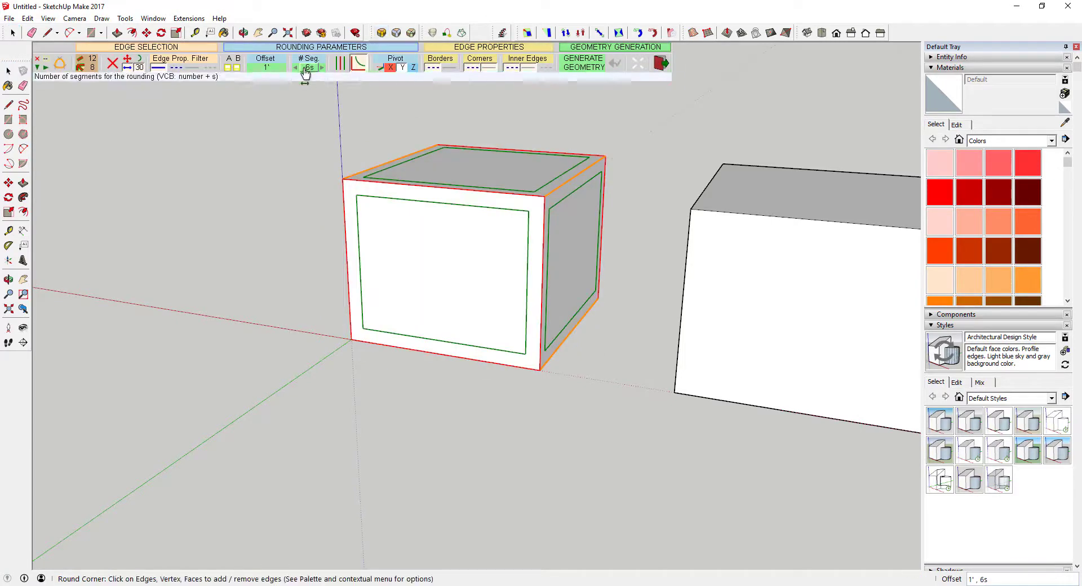
{"action": "left_click", "coordinate": [633, 175]}
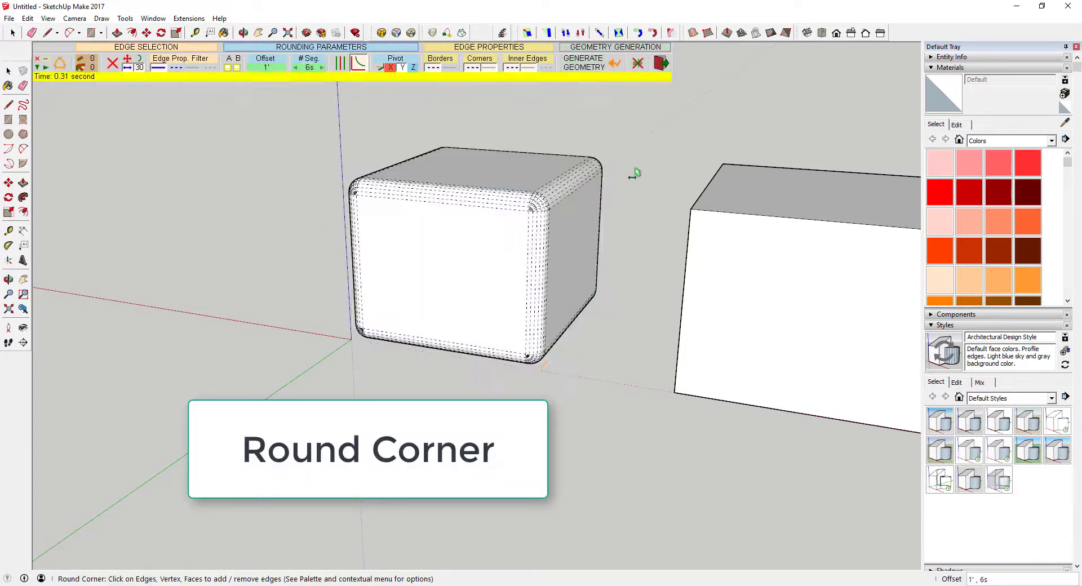
{"action": "mouse_move", "coordinate": [560, 152]}
{"action": "middle_mouse_down"}
{"action": "mouse_move", "coordinate": [687, 172]}
{"action": "mouse_move", "coordinate": [493, 161]}
{"action": "mouse_move", "coordinate": [548, 167]}
{"action": "middle_mouse_up"}
- Select the second box and give it Sharp Corner edges at a 1' offset
{"action": "key", "text": "space"}
{"action": "left_click_drag", "start_coordinate": [480, 117], "coordinate": [832, 444]}
{"action": "left_click", "coordinate": [396, 32]}
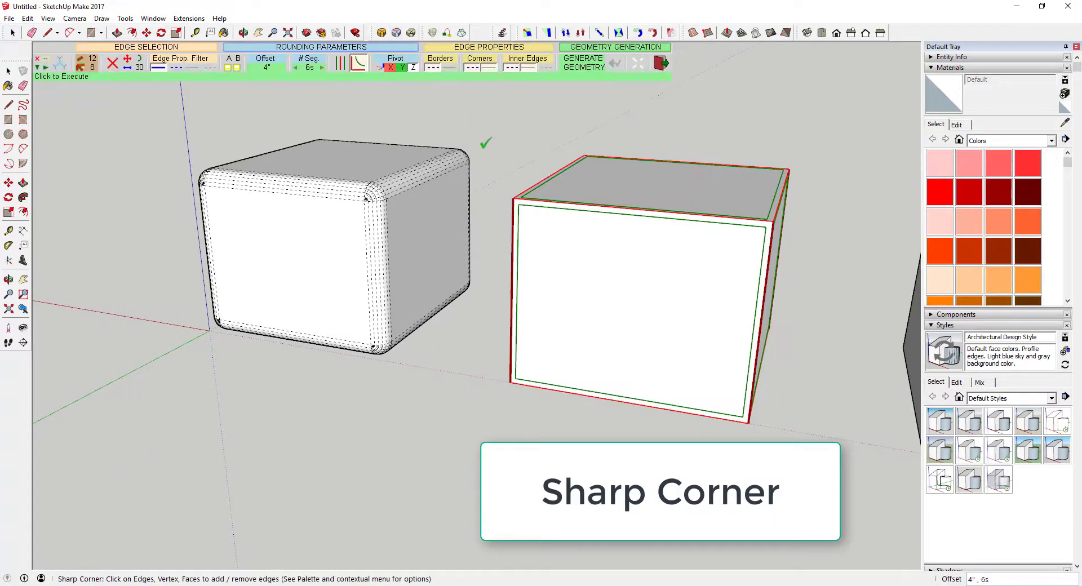
{"action": "left_click", "coordinate": [266, 68]}
{"action": "type", "text": "1"}
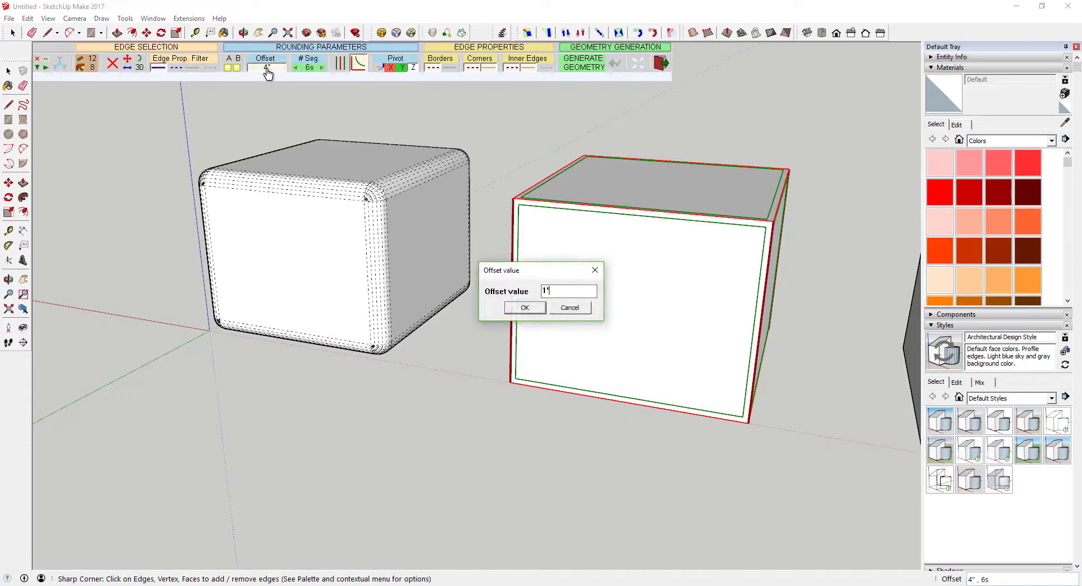
{"action": "key", "text": "Return"}
{"action": "left_click", "coordinate": [526, 134]}
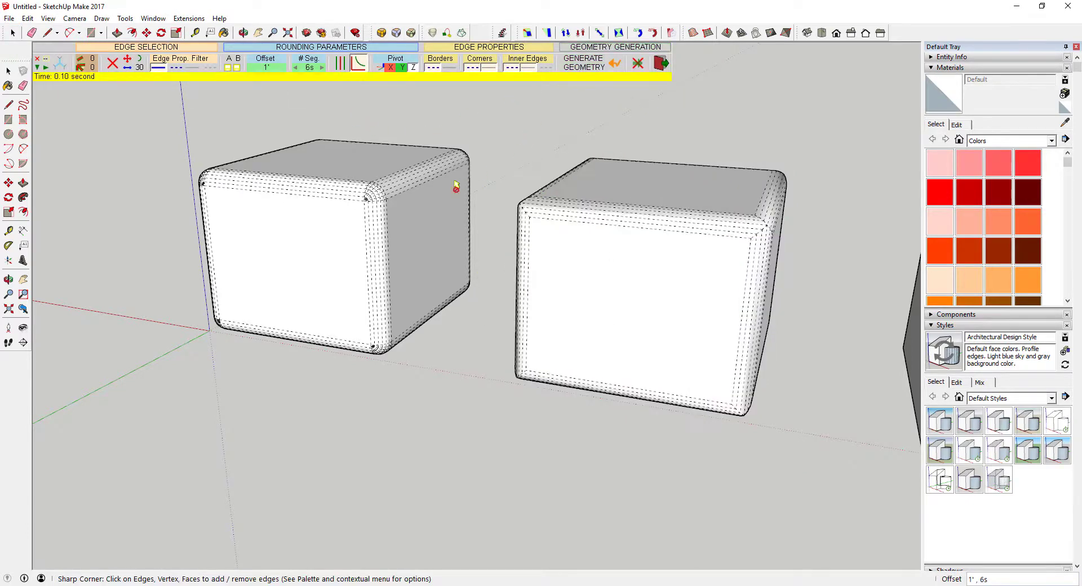
{"action": "scroll", "coordinate": [362, 188], "scroll_direction": "up", "scroll_amount": 6}
{"action": "middle_click_drag", "start_coordinate": [362, 188], "coordinate": [837, 276]}
{"action": "scroll", "coordinate": [422, 260], "scroll_direction": "down", "scroll_amount": 5}
{"action": "scroll", "coordinate": [693, 275], "scroll_direction": "up", "scroll_amount": 3}
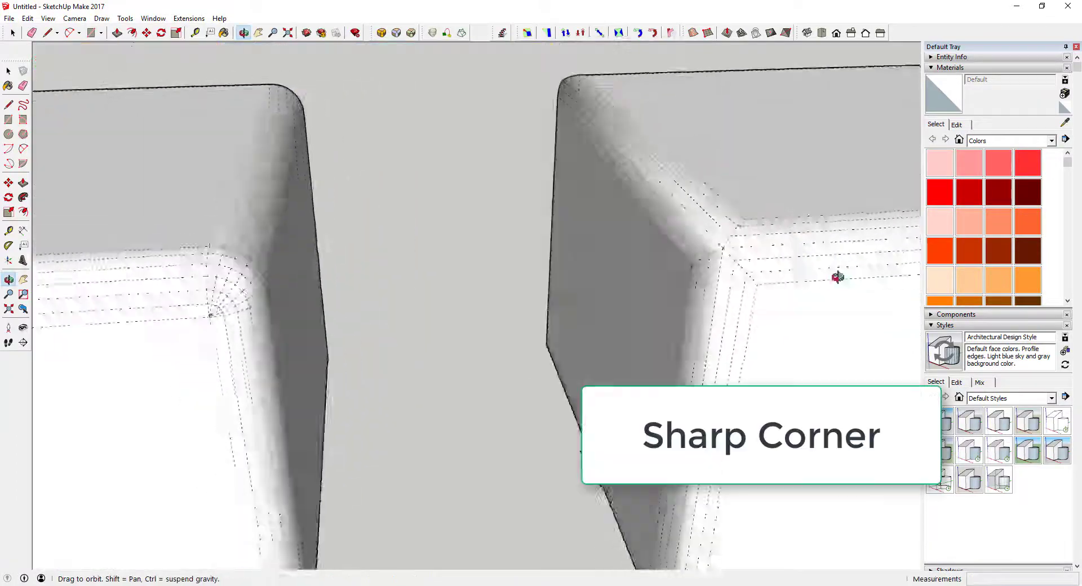
{"action": "scroll", "coordinate": [837, 277], "scroll_direction": "down", "scroll_amount": 3}
{"action": "scroll", "coordinate": [835, 171], "scroll_direction": "up", "scroll_amount": 5}
{"action": "middle_click_drag", "start_coordinate": [671, 222], "coordinate": [698, 276]}
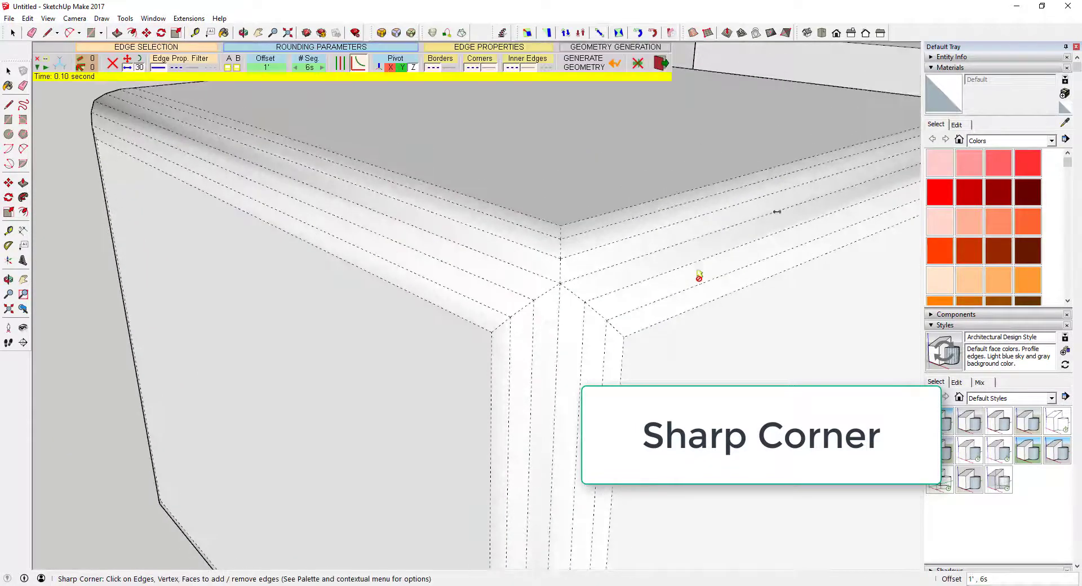
{"action": "scroll", "coordinate": [698, 276], "scroll_direction": "down", "scroll_amount": 6}
{"action": "scroll", "coordinate": [452, 367], "scroll_direction": "up", "scroll_amount": 3}
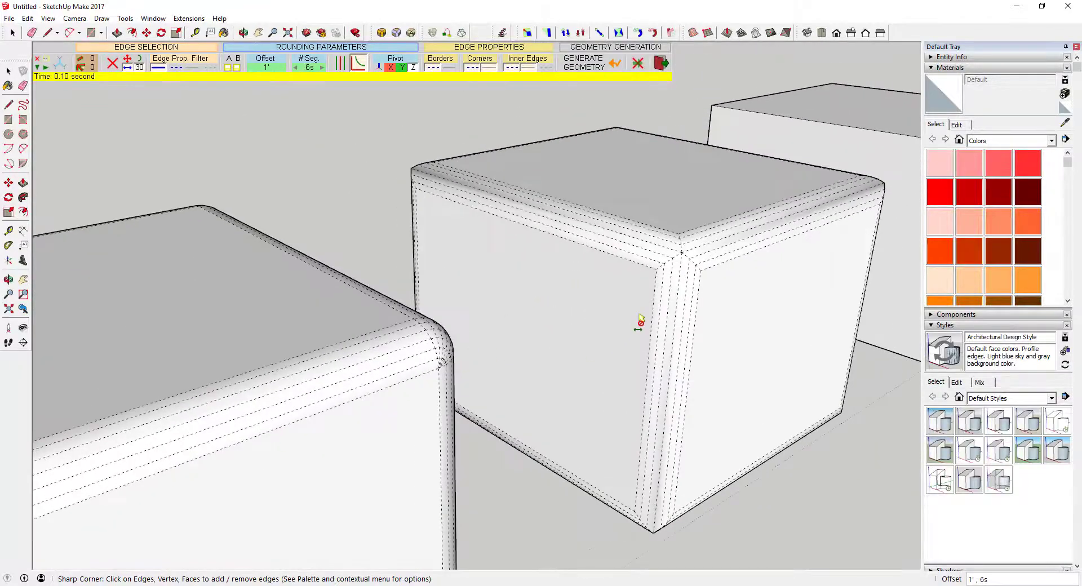
{"action": "middle_click_drag", "start_coordinate": [640, 321], "coordinate": [411, 316]}
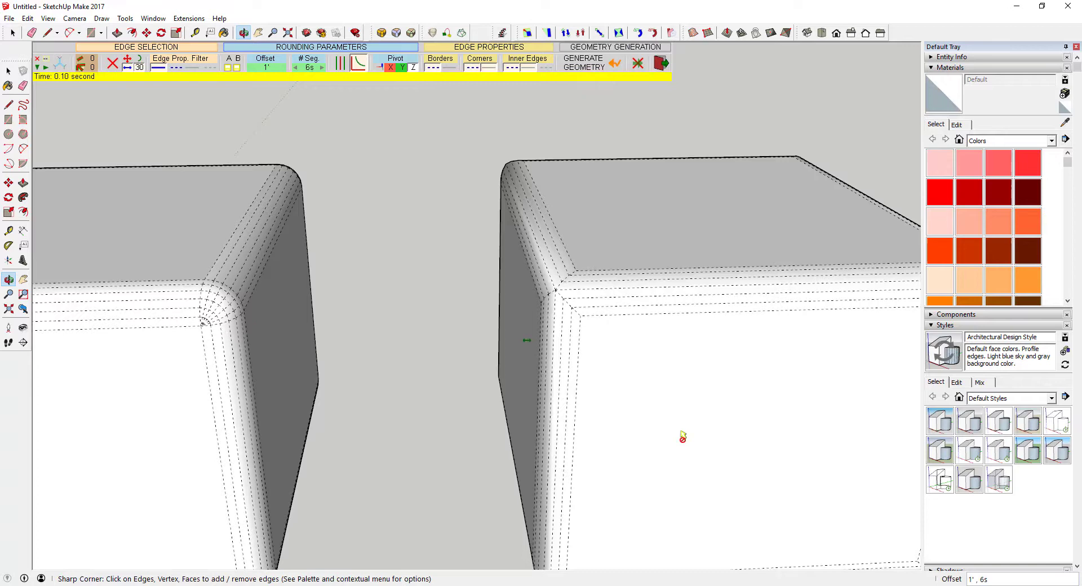
{"action": "middle_click_drag", "start_coordinate": [763, 306], "coordinate": [265, 198]}
- Window-select the third box and bevel its edges with a 1' offset
{"action": "key", "text": "space"}
{"action": "left_click_drag", "start_coordinate": [229, 108], "coordinate": [685, 517]}
{"action": "left_click", "coordinate": [411, 33]}
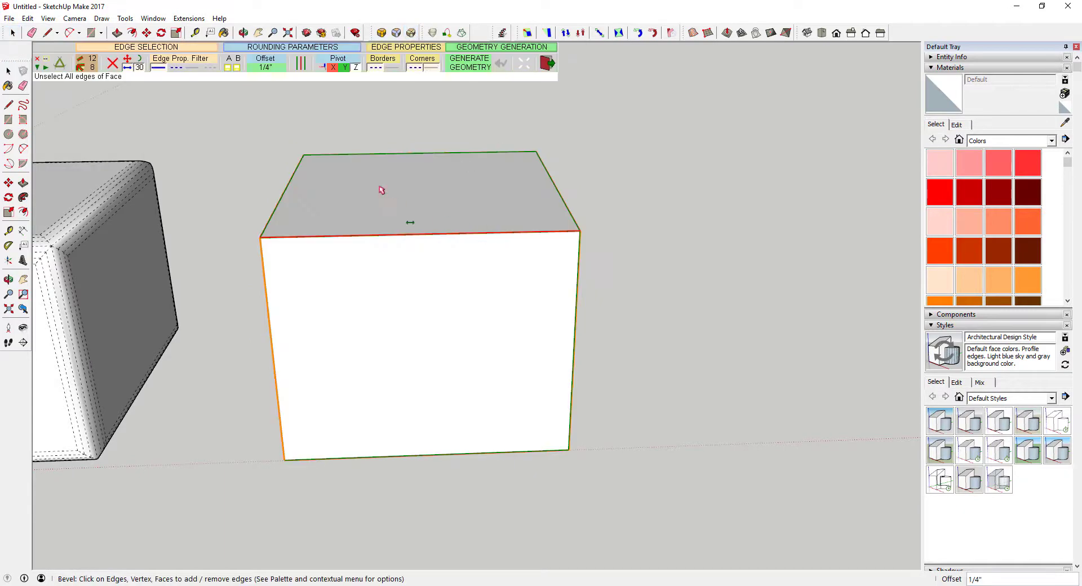
{"action": "left_click", "coordinate": [262, 67]}
{"action": "type", "text": "1"}
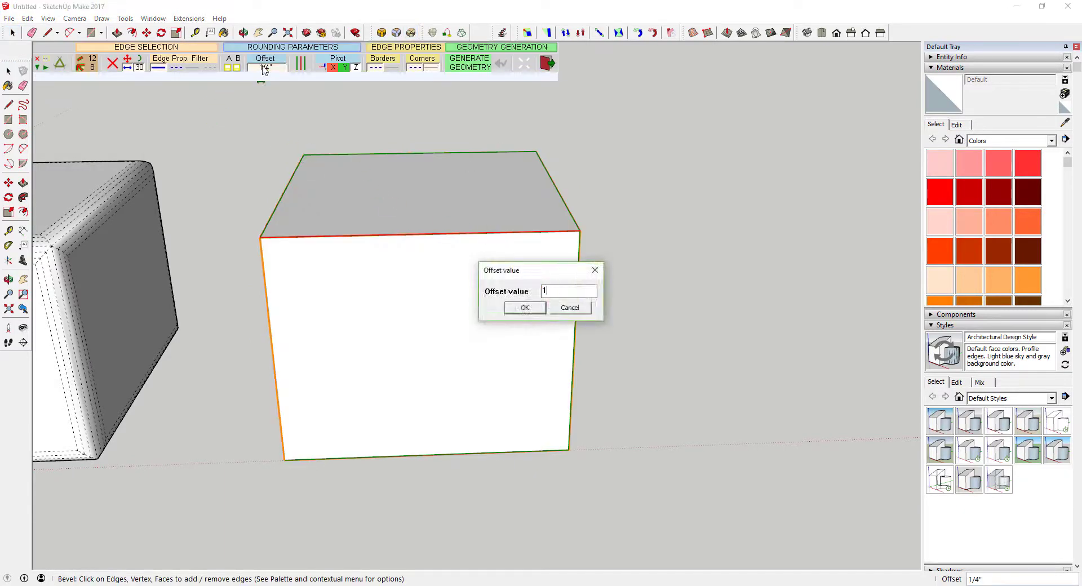
{"action": "key", "text": "Return"}
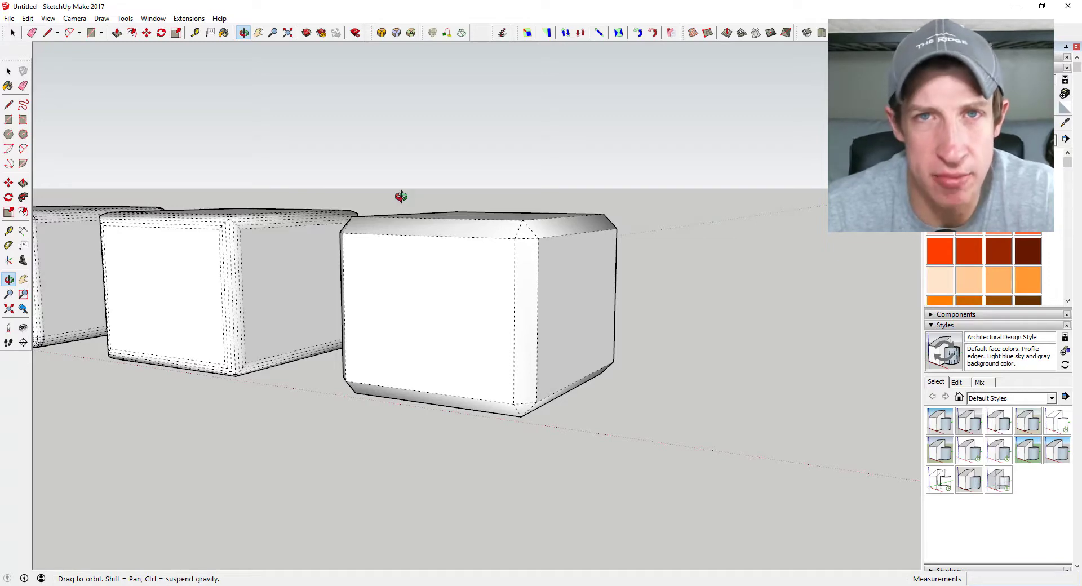
- Reactivate the RoundCorner Bevel tool with the B shortcut, still at a 1' offset
{"action": "key", "text": "b"}
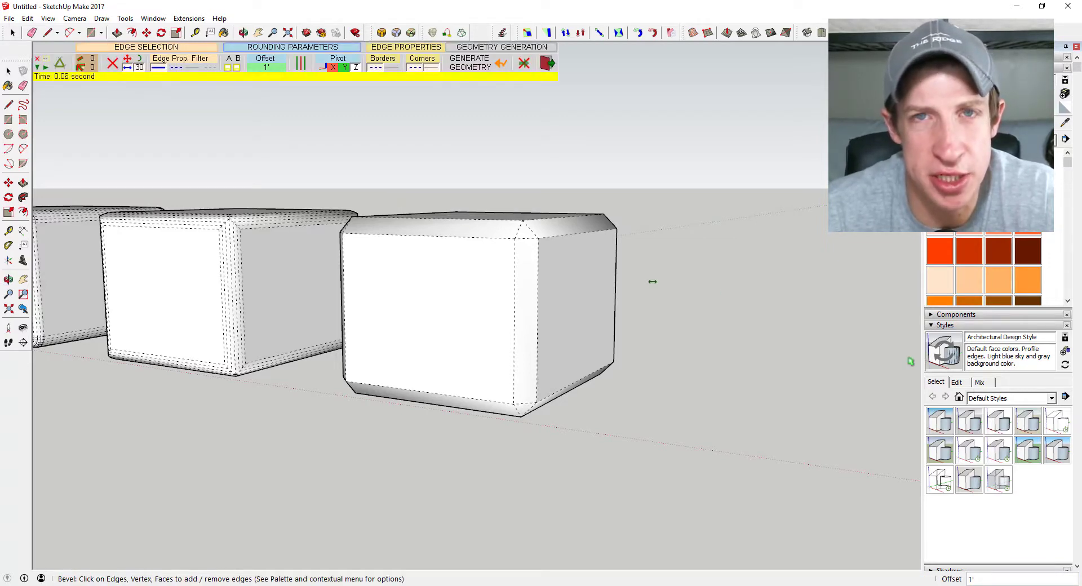